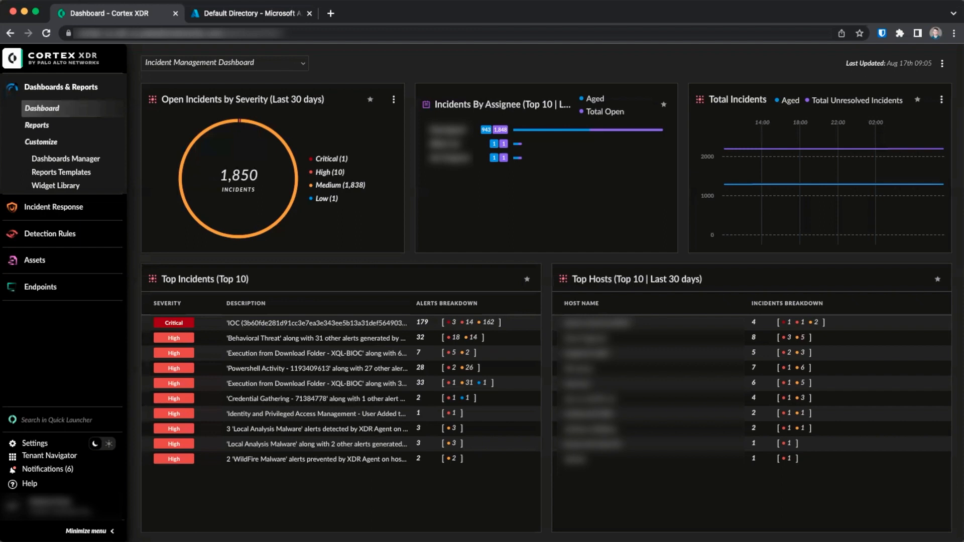
Open the Single Sign-On settings under Access Management in the Cortex XDR configurations
click(39, 442)
click(139, 436)
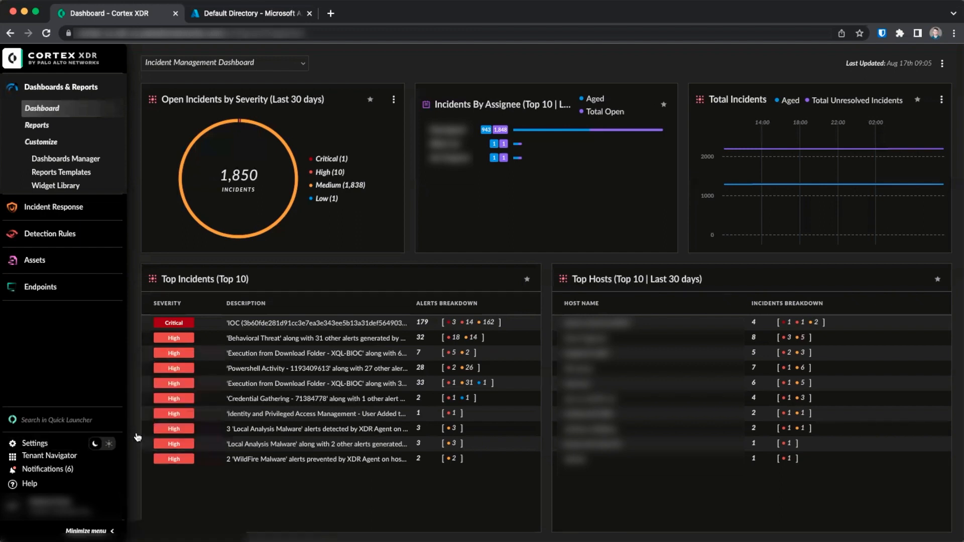
scroll(166, 153, down, 5)
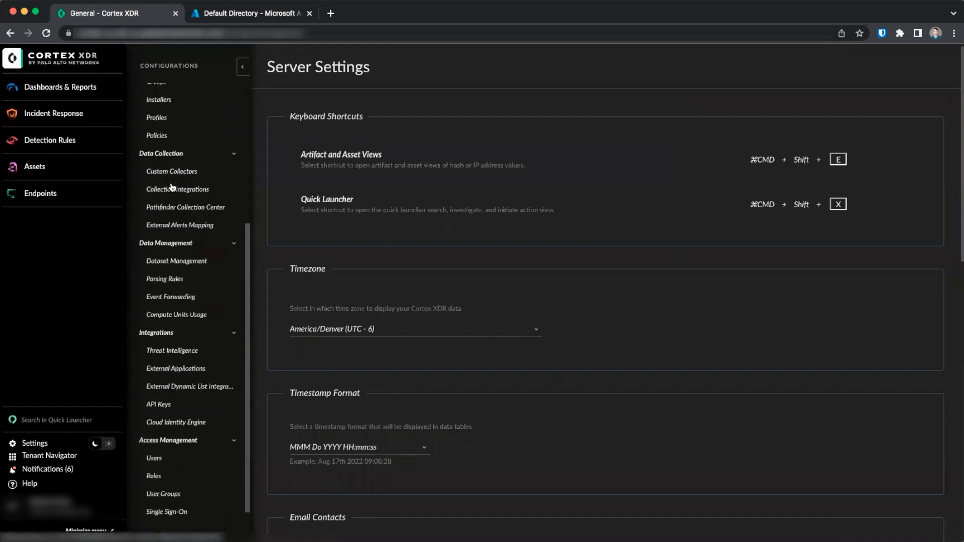
click(184, 506)
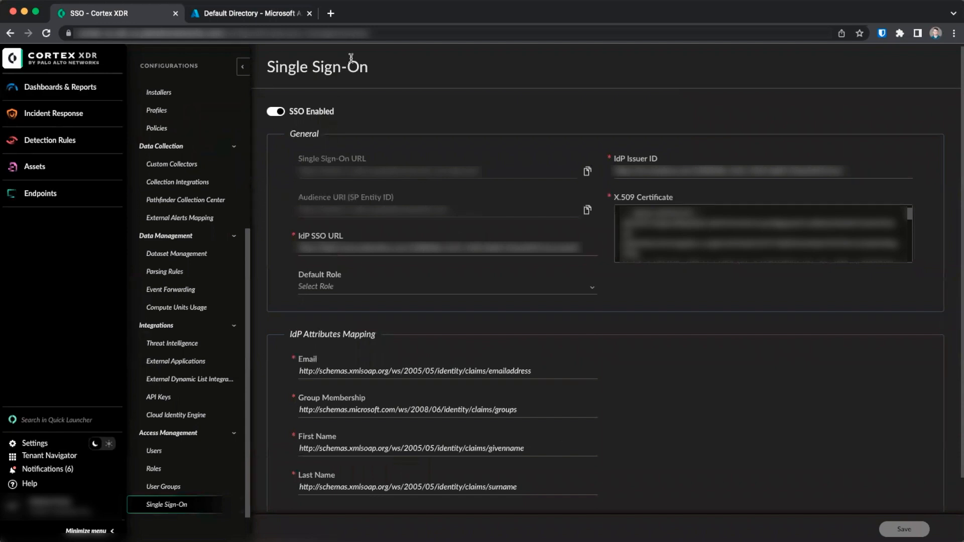
Switch to Azure Active Directory and start creating a custom enterprise application from the Azure AD Gallery
click(271, 15)
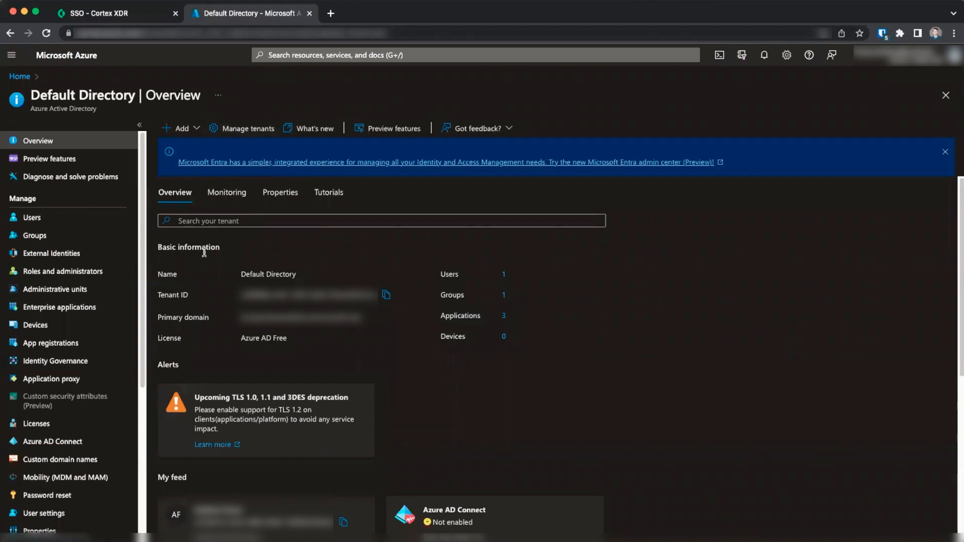
click(95, 308)
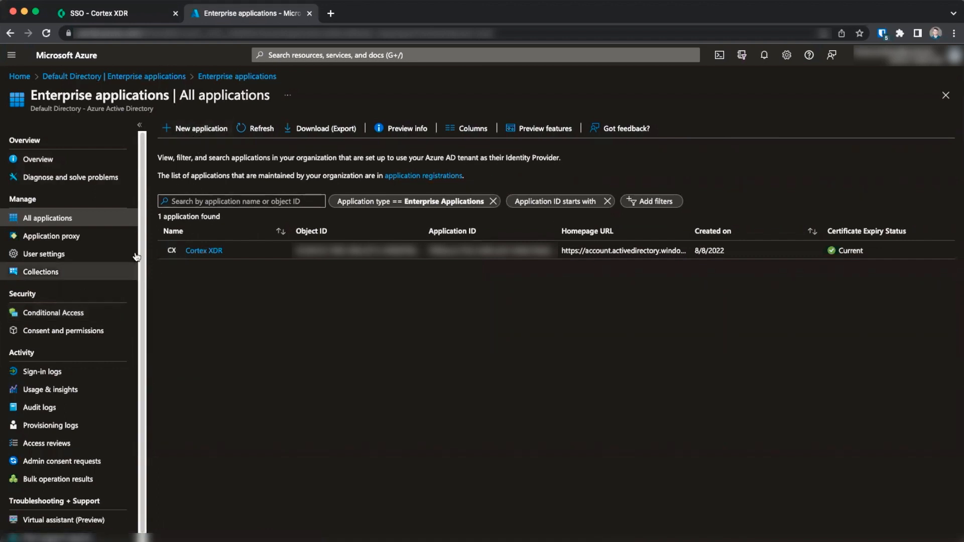
click(193, 128)
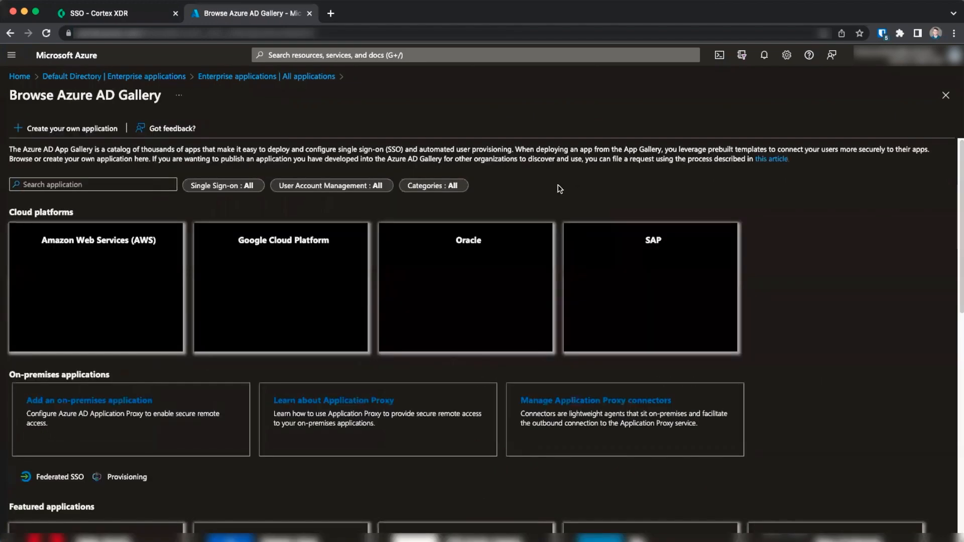
click(79, 135)
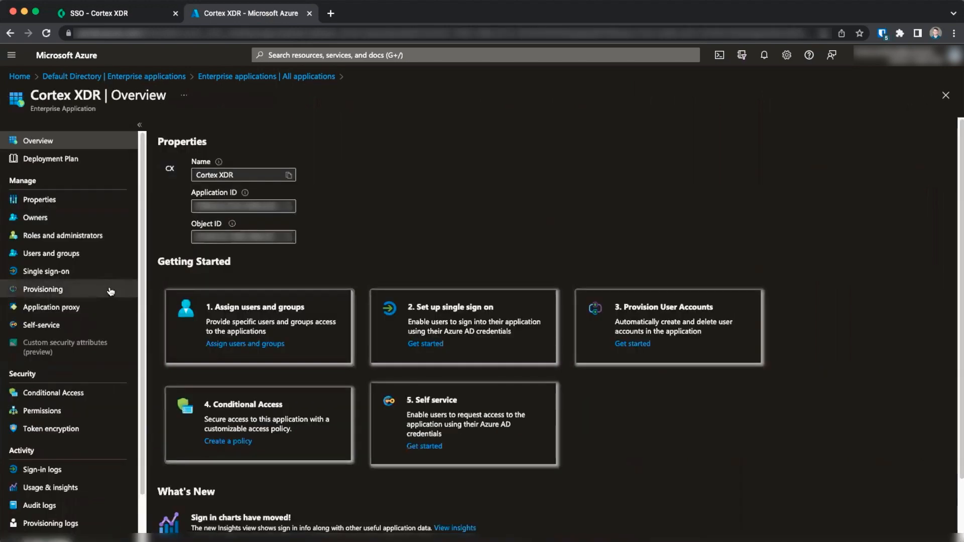
Compare the Azure Cortex XDR application's Basic SAML Configuration with the Single Sign-On URL and Audience URI in Cortex XDR
click(74, 275)
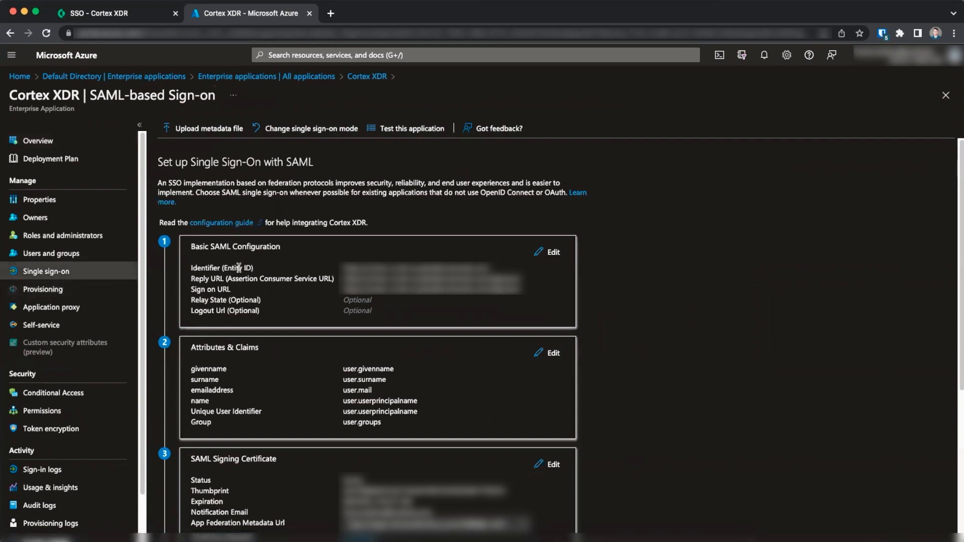
click(551, 252)
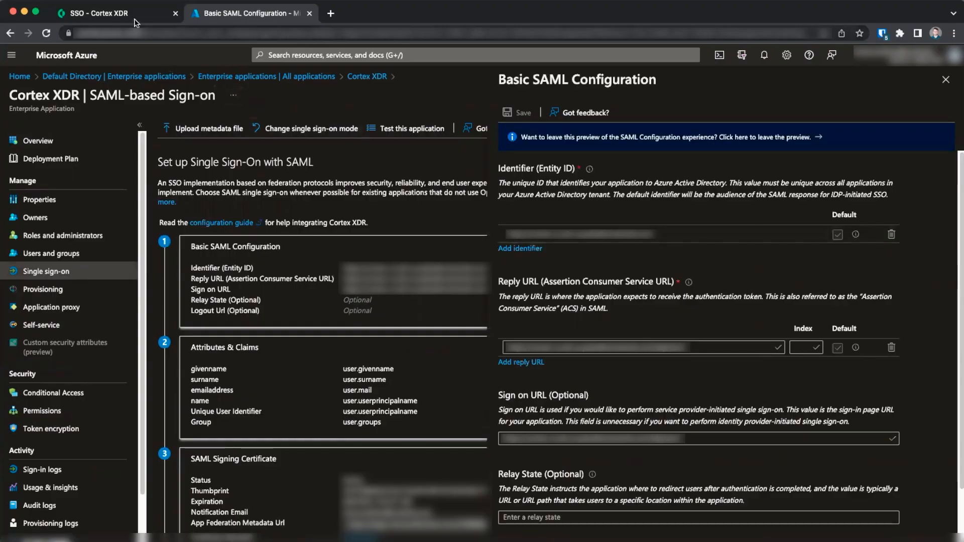
click(121, 14)
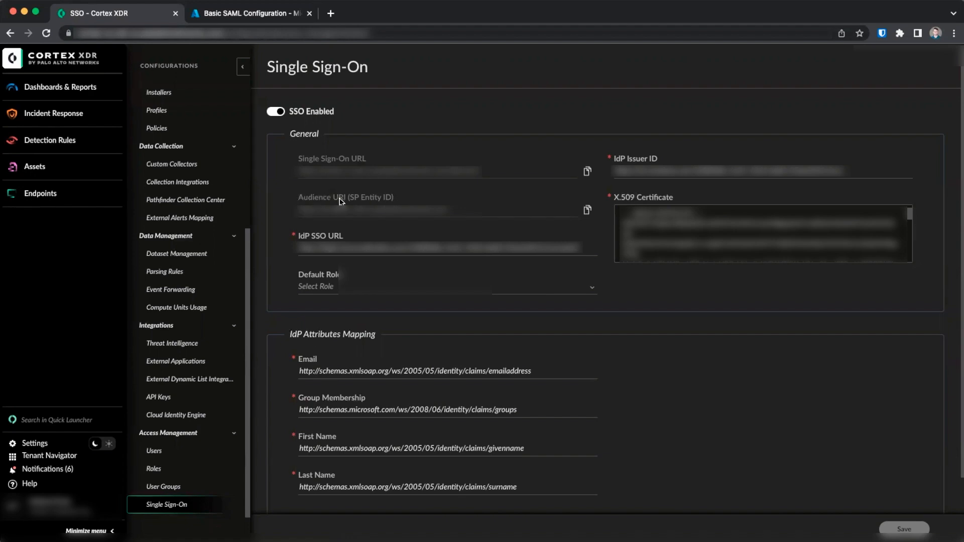
click(266, 14)
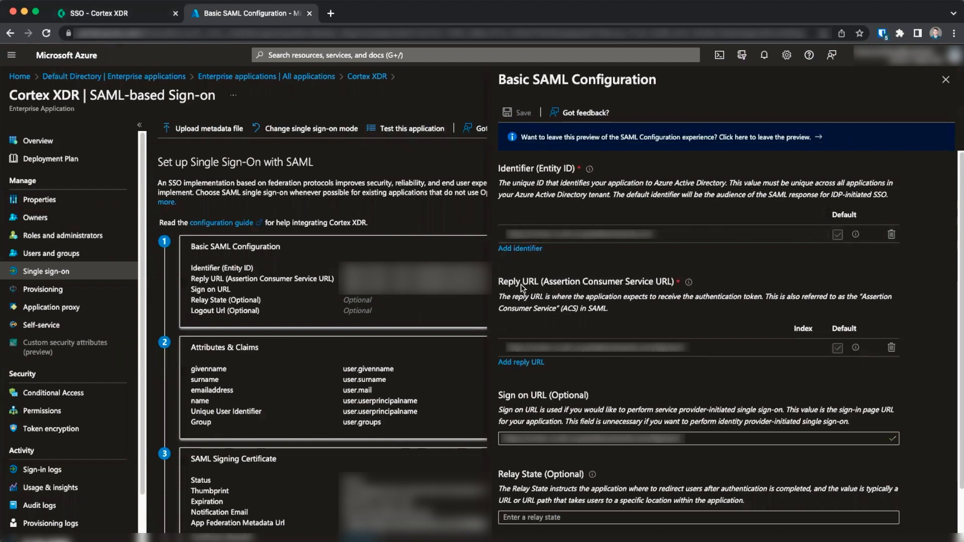
scroll(522, 287, down, 2)
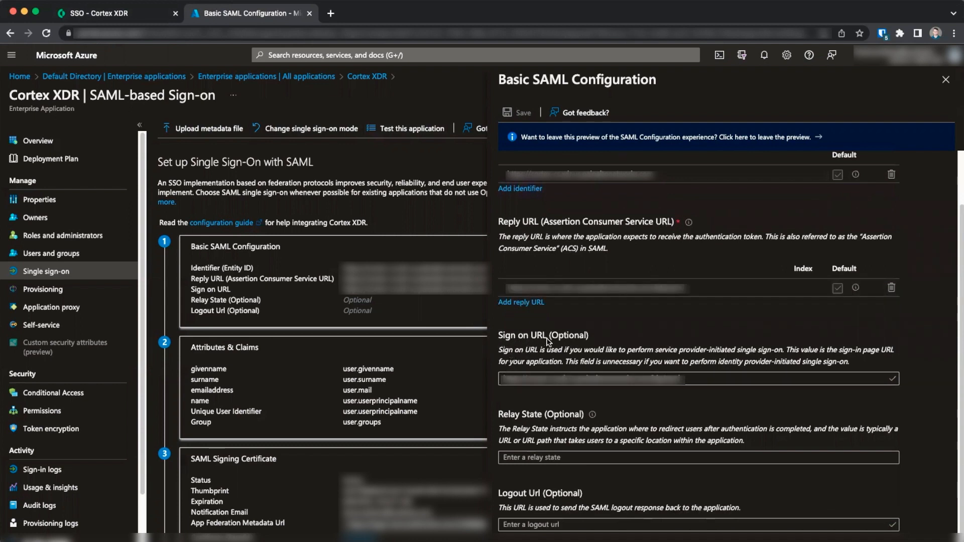
click(946, 84)
Review the SAML Attributes & Claims of the Cortex XDR enterprise application
scroll(557, 289, down, 2)
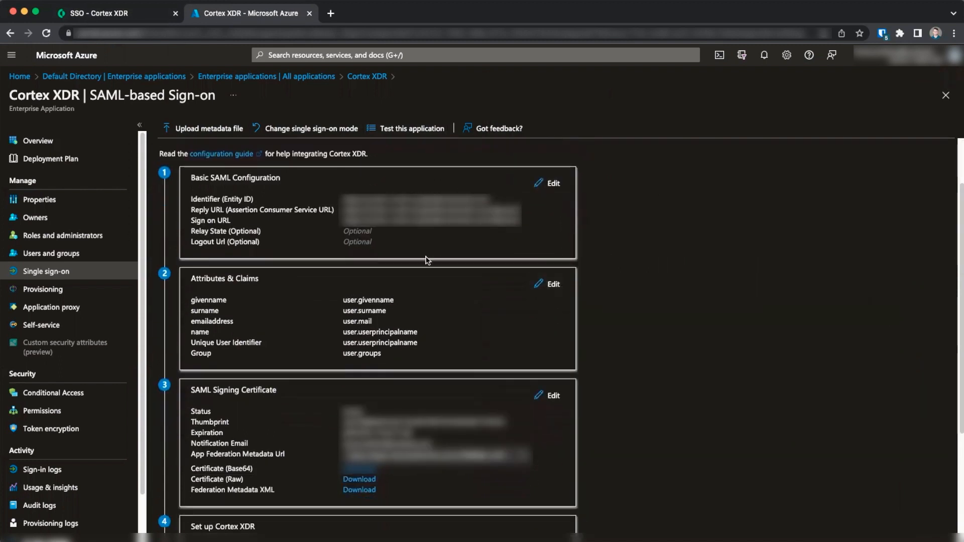
click(549, 284)
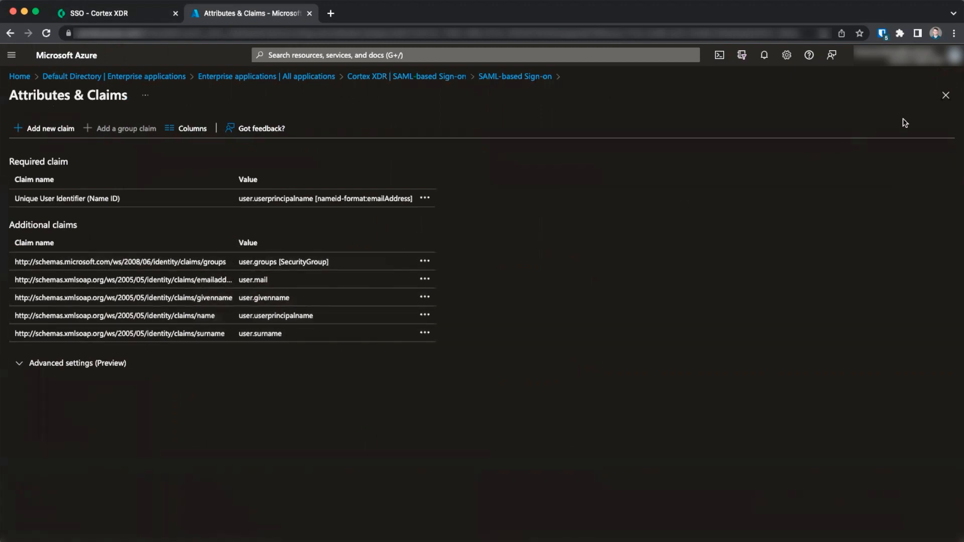
click(945, 95)
Compare Azure's signing certificate and setup URLs with the IdP fields and attribute mappings on the Cortex XDR Single Sign-On page
scroll(707, 243, down, 3)
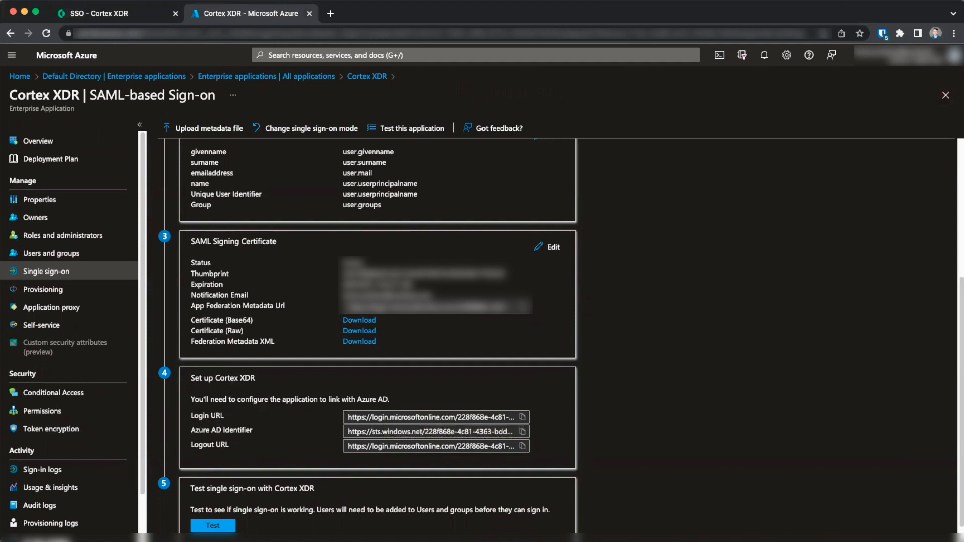
click(120, 15)
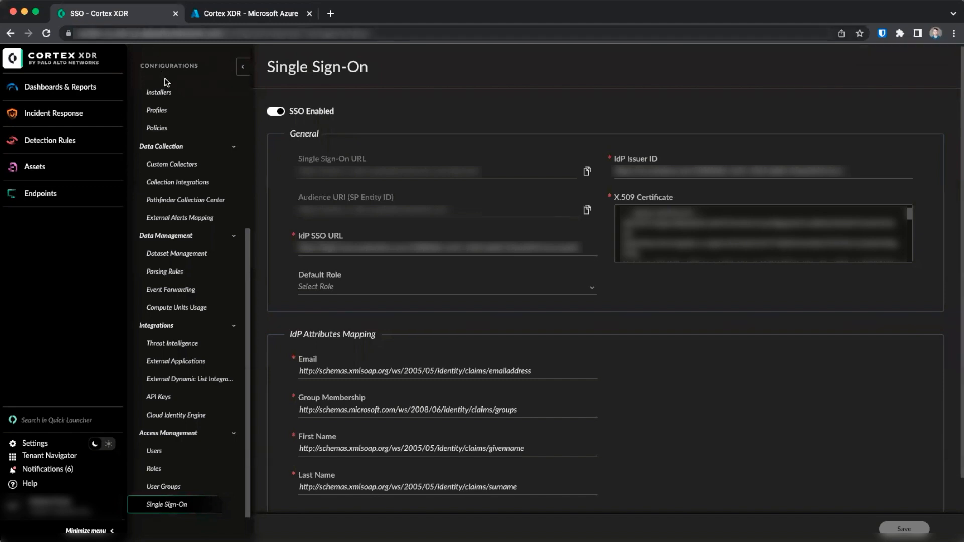
click(300, 249)
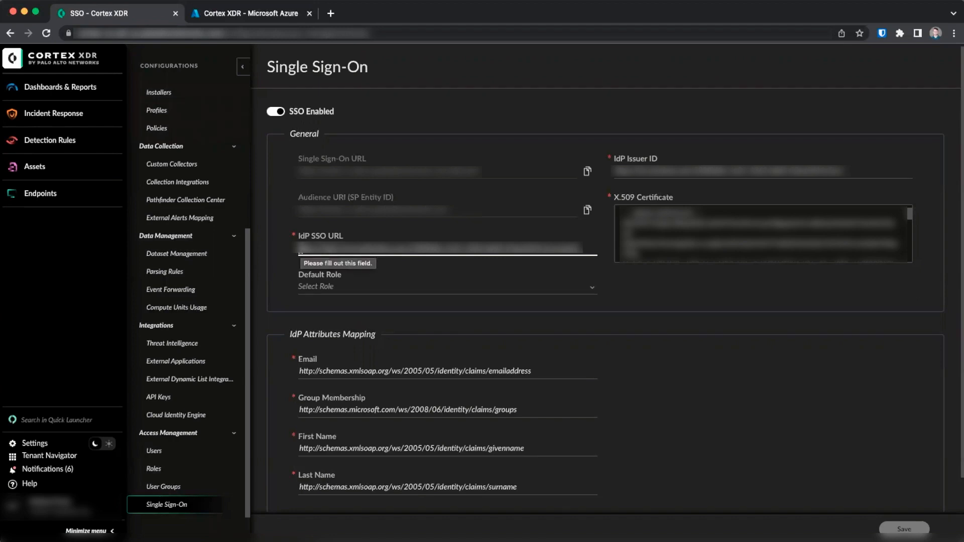
click(644, 174)
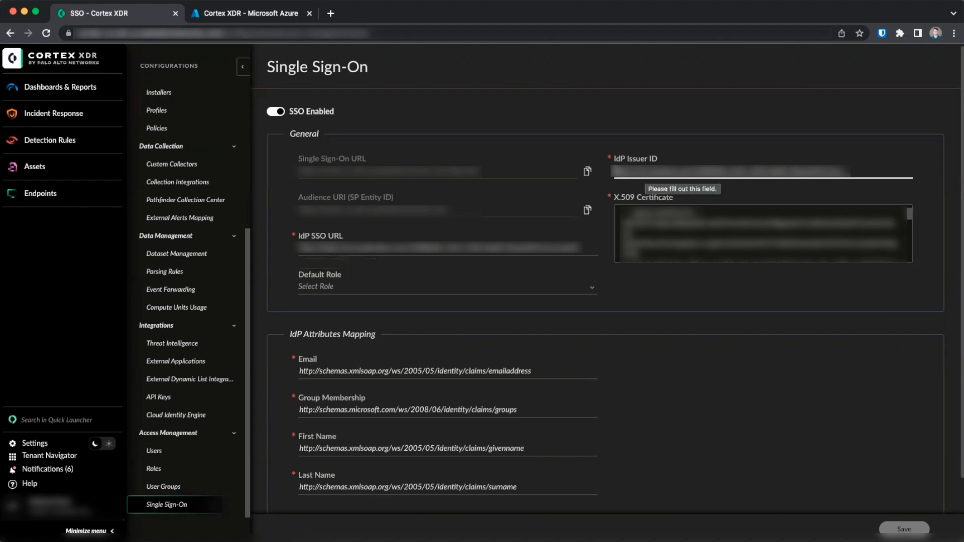
scroll(667, 383, down, 3)
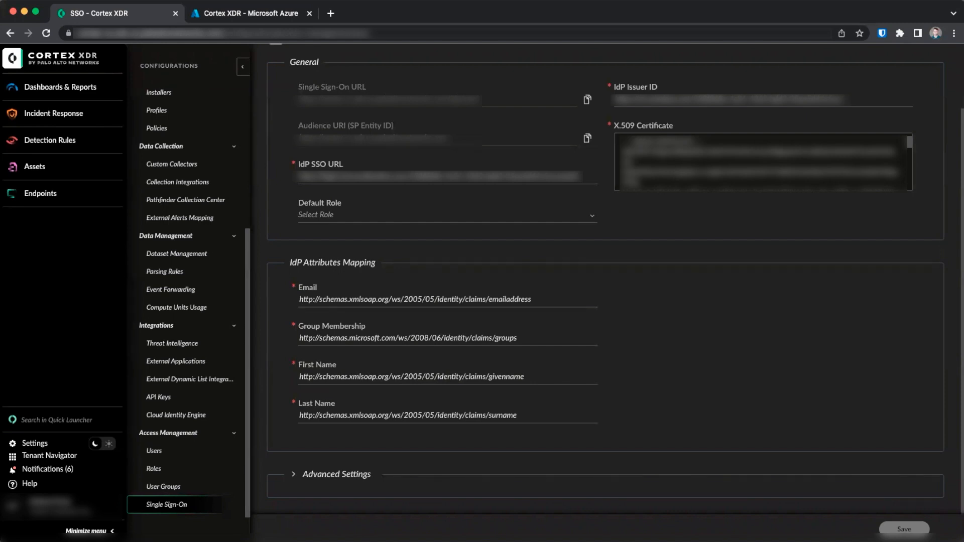
scroll(557, 316, up, 3)
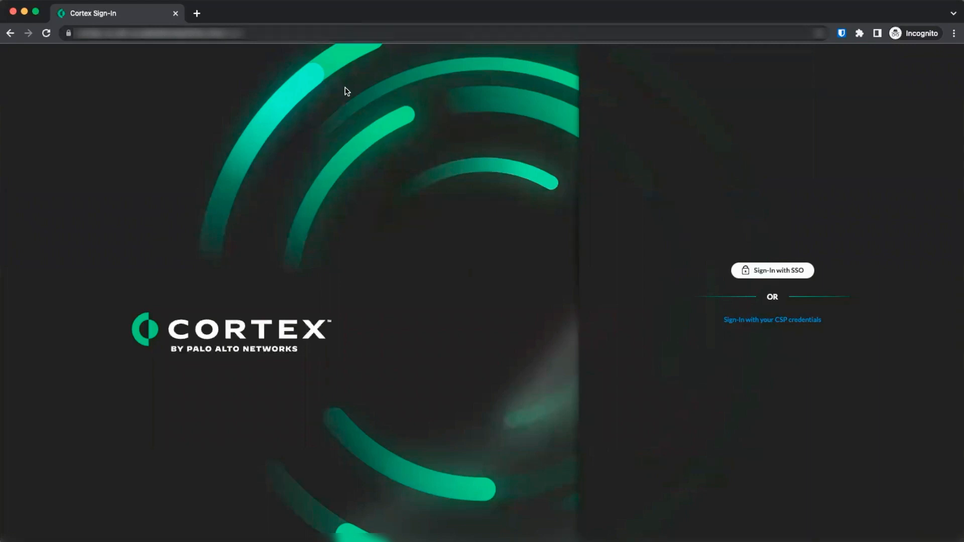
Sign in with SSO from the Cortex sign-in page in the incognito window
click(764, 275)
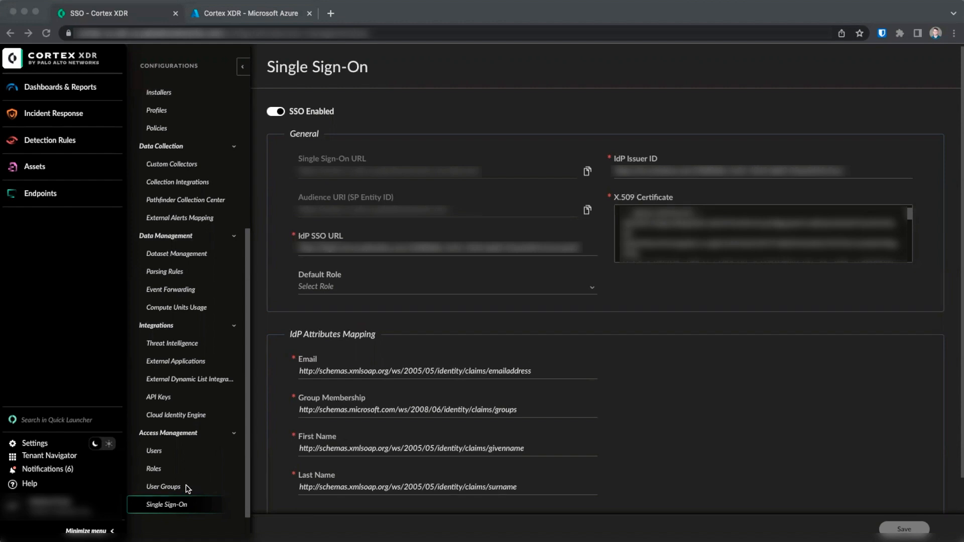
Open a new custom group form in the Cortex XDR User Groups and examine its name, role and SAML Group Mapping fields
click(173, 487)
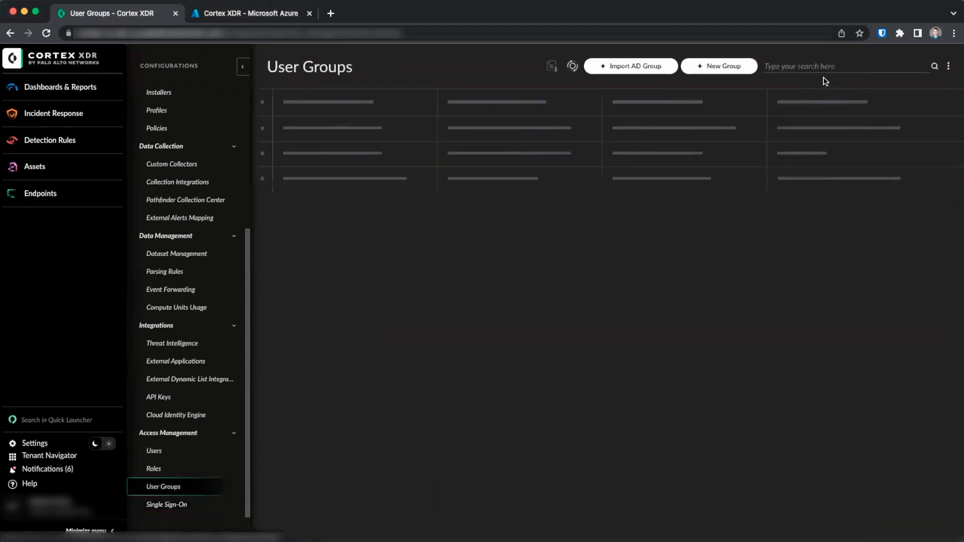
click(732, 70)
click(351, 191)
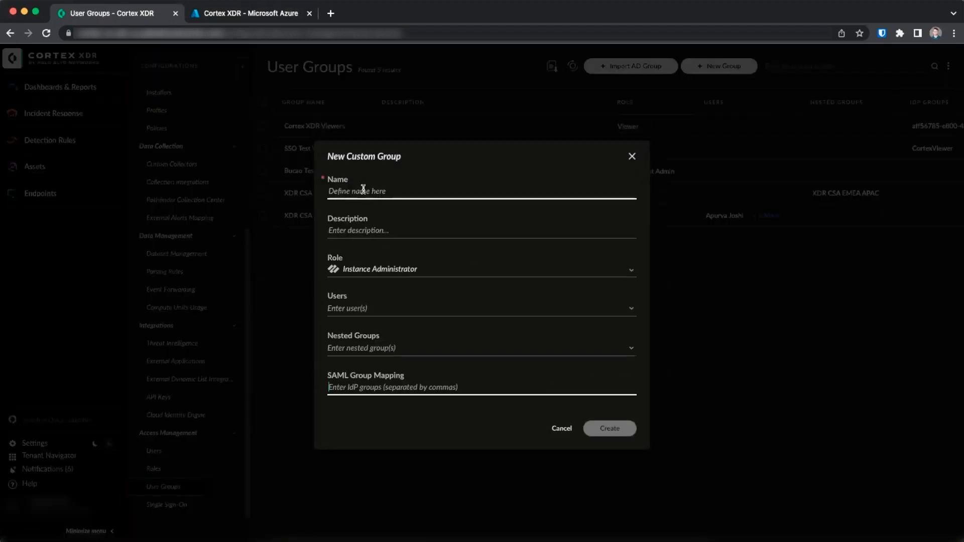
click(377, 269)
click(377, 270)
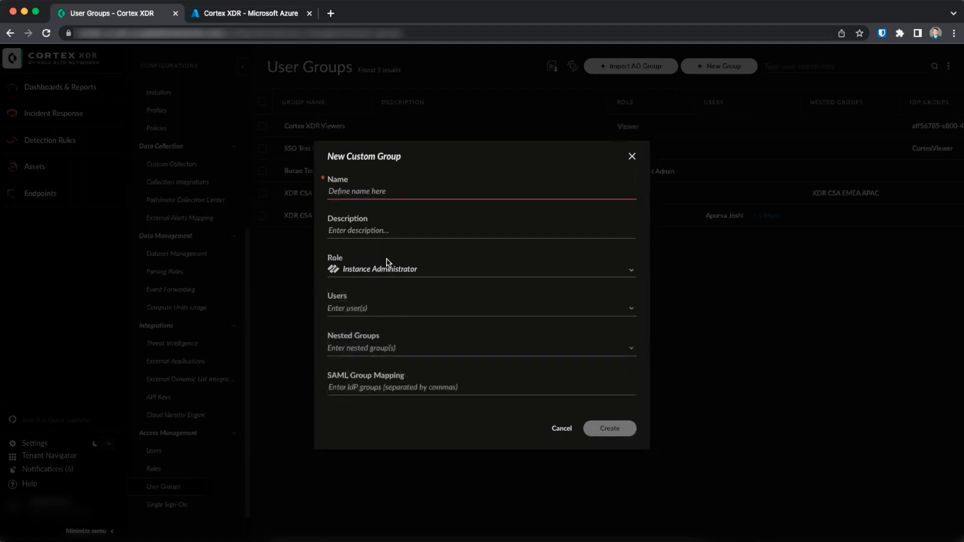
click(373, 389)
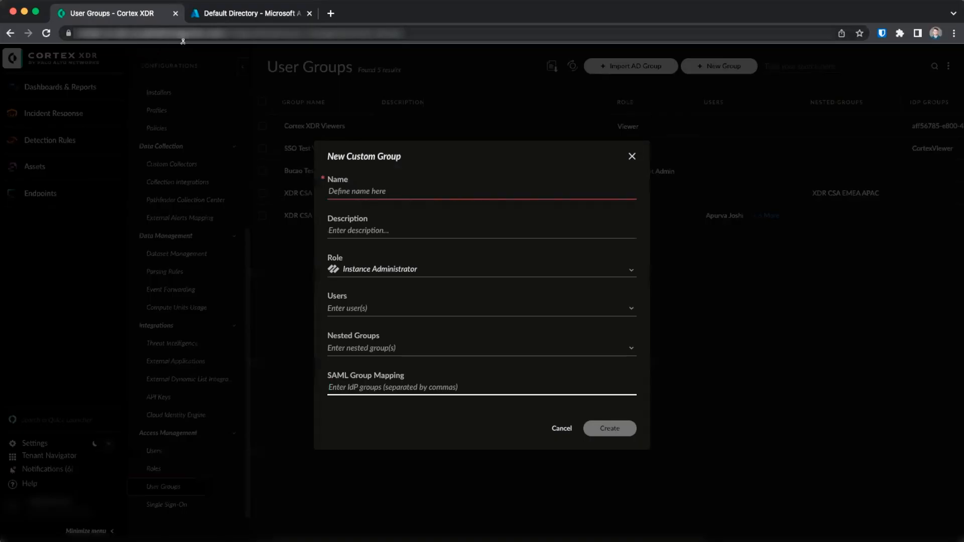
Look up the Object Id of the Cortex XDR - Viewer group in Azure AD and return to the new group form
click(246, 13)
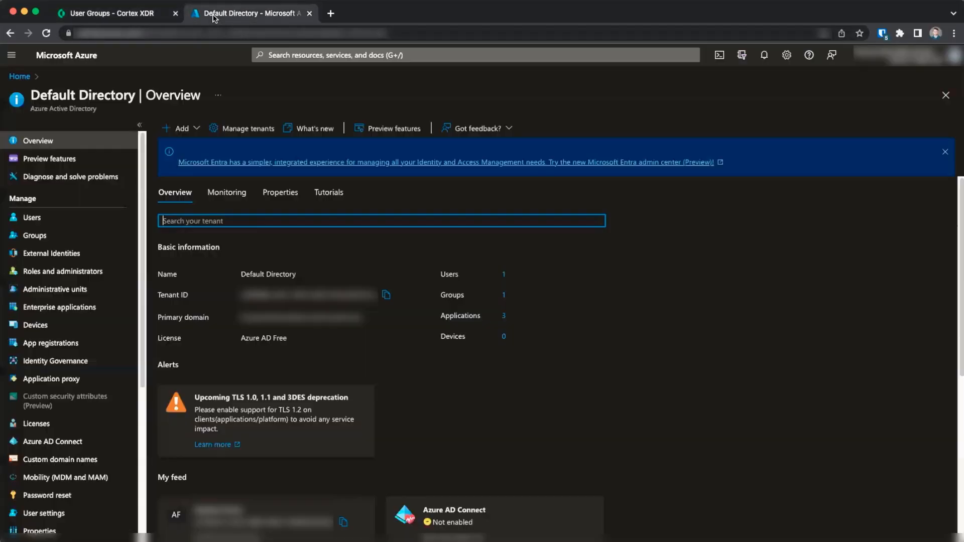
click(58, 237)
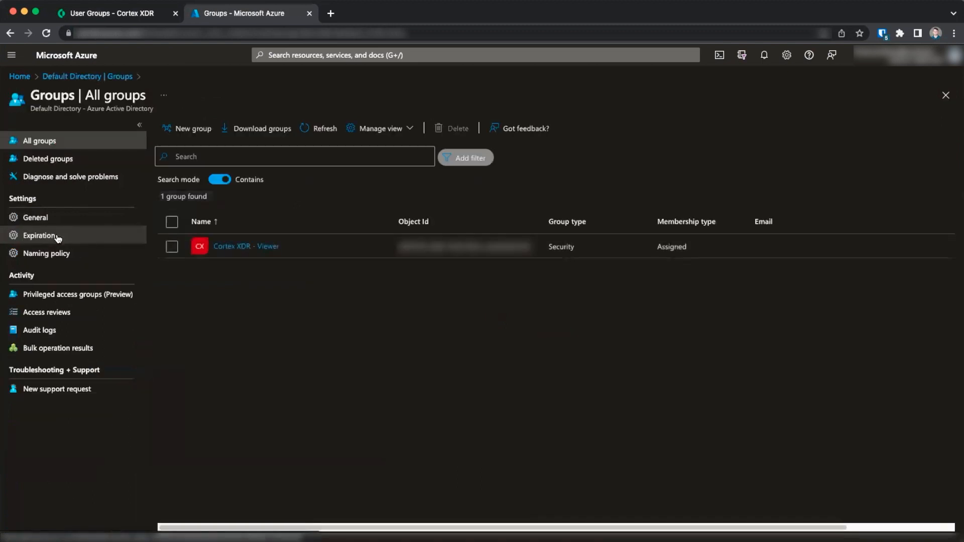
click(404, 245)
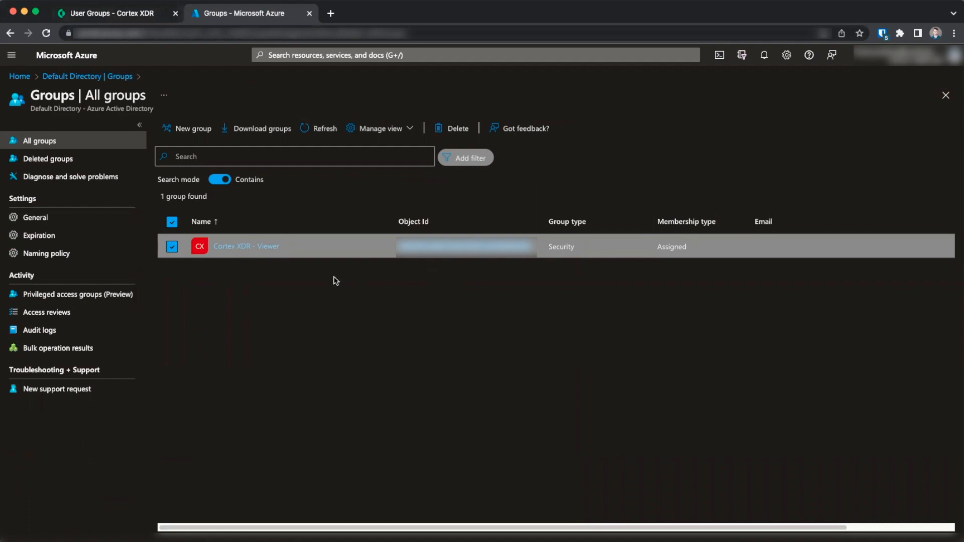
click(142, 19)
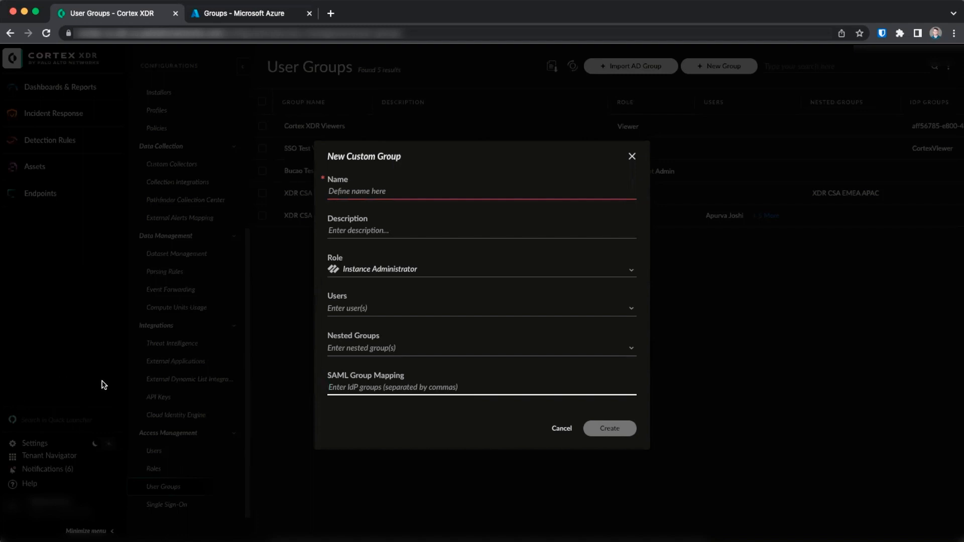
Add a group claim to the Azure application's SAML claims that returns Security groups with Group ID as source attribute, and save it
click(261, 19)
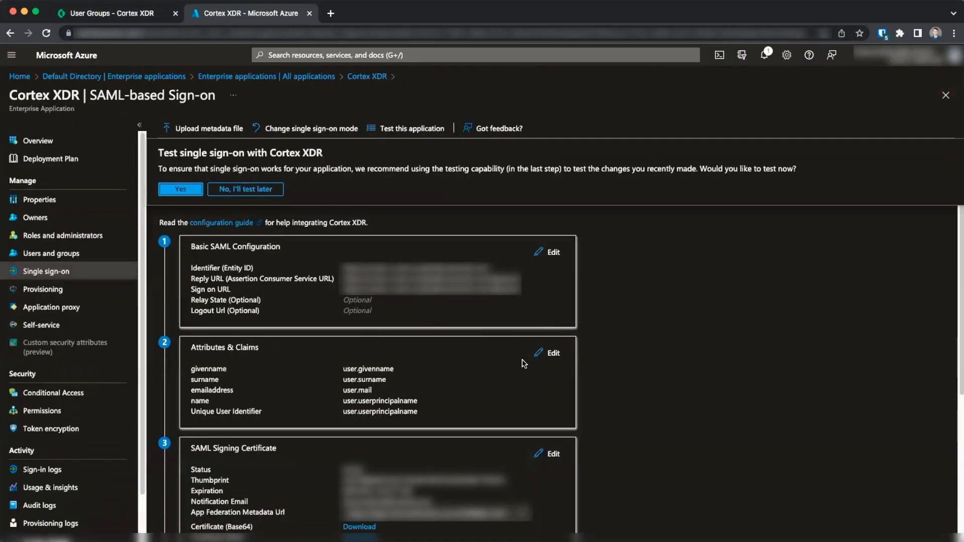
click(542, 356)
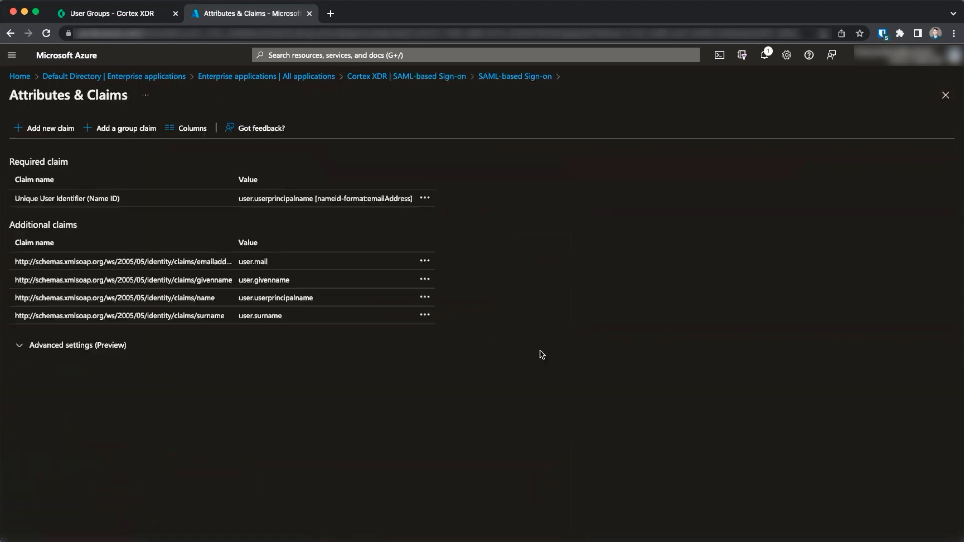
click(136, 131)
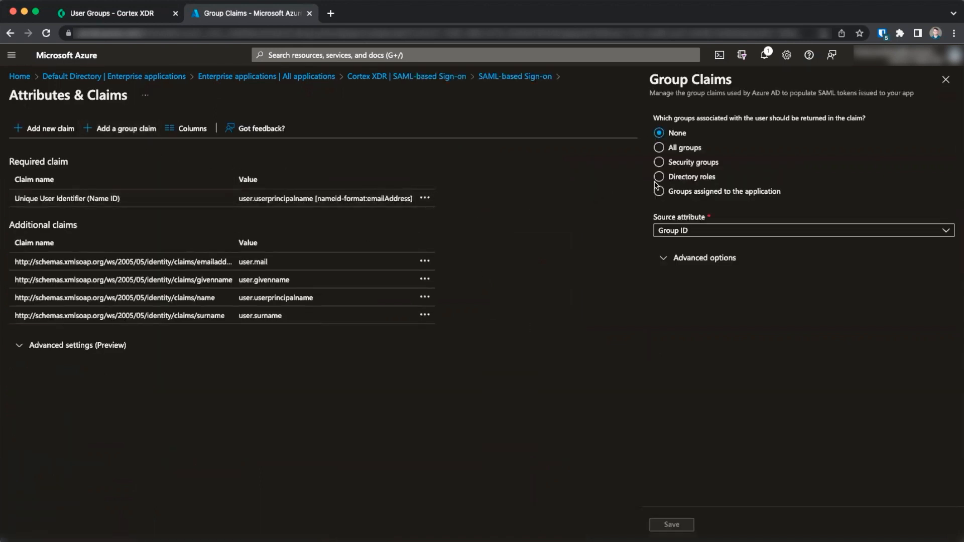
click(692, 161)
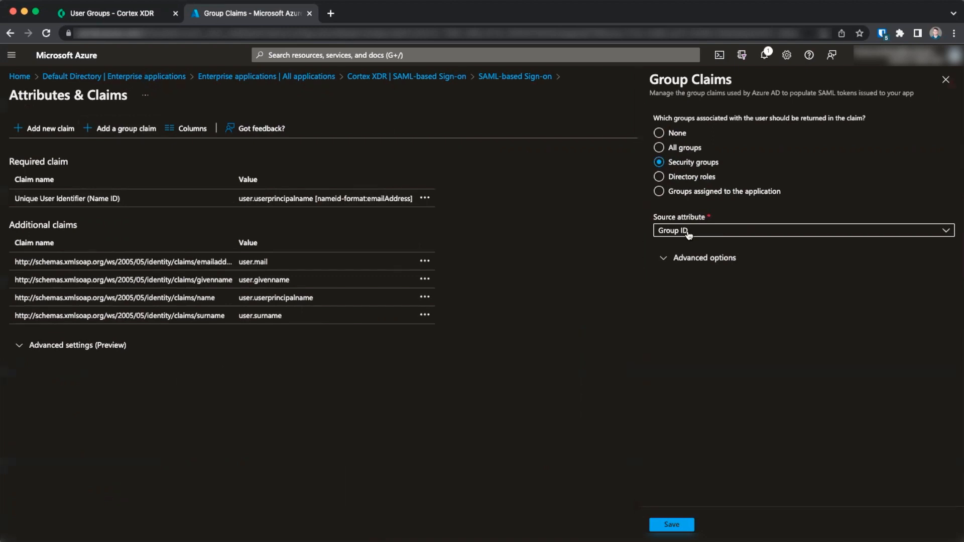
click(669, 258)
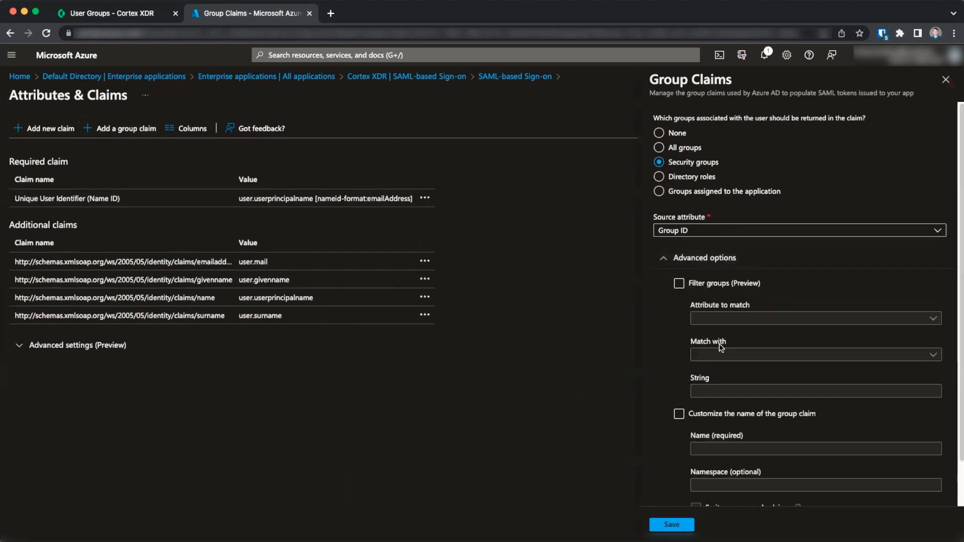
scroll(723, 351, down, 2)
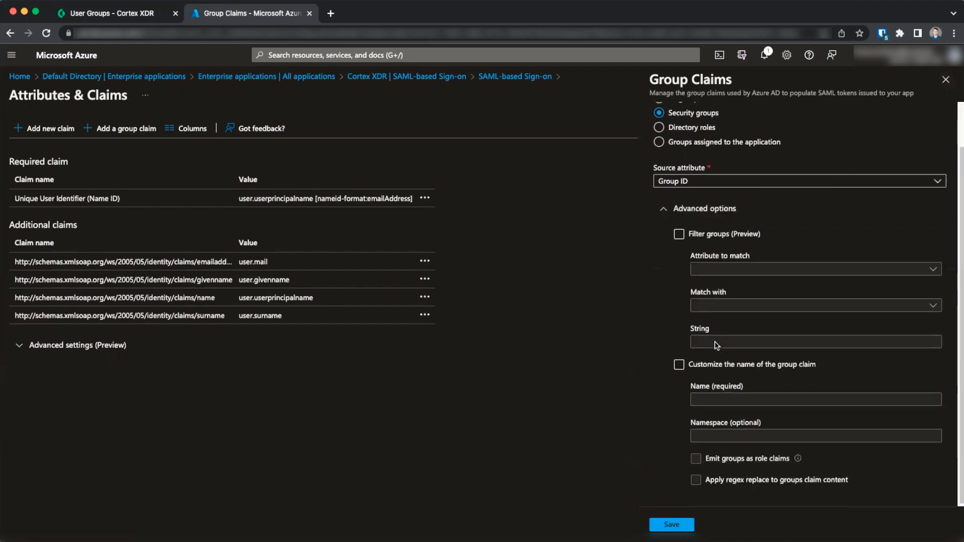
click(684, 526)
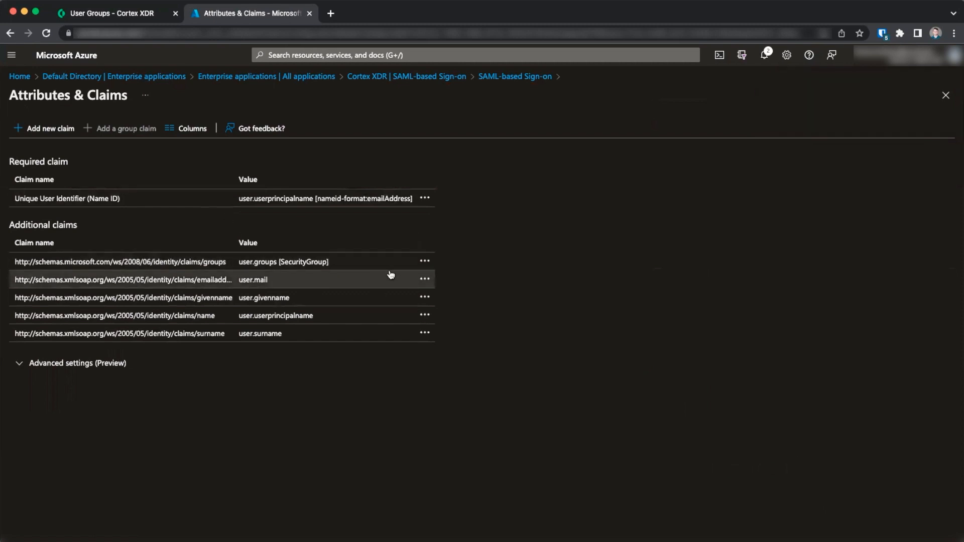
Cancel the new custom group in Cortex XDR and examine the Group Membership attribute mapping in the Single Sign-On settings
click(111, 13)
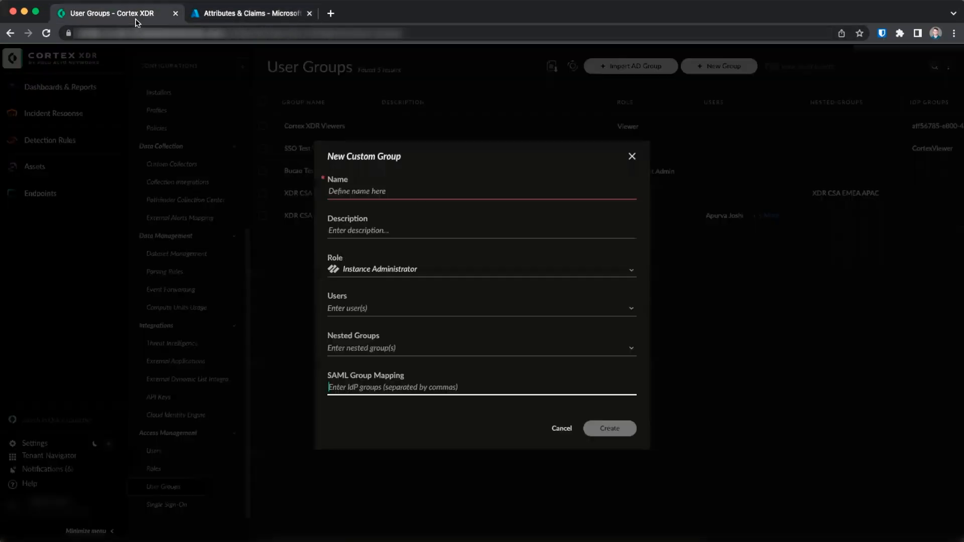
click(561, 428)
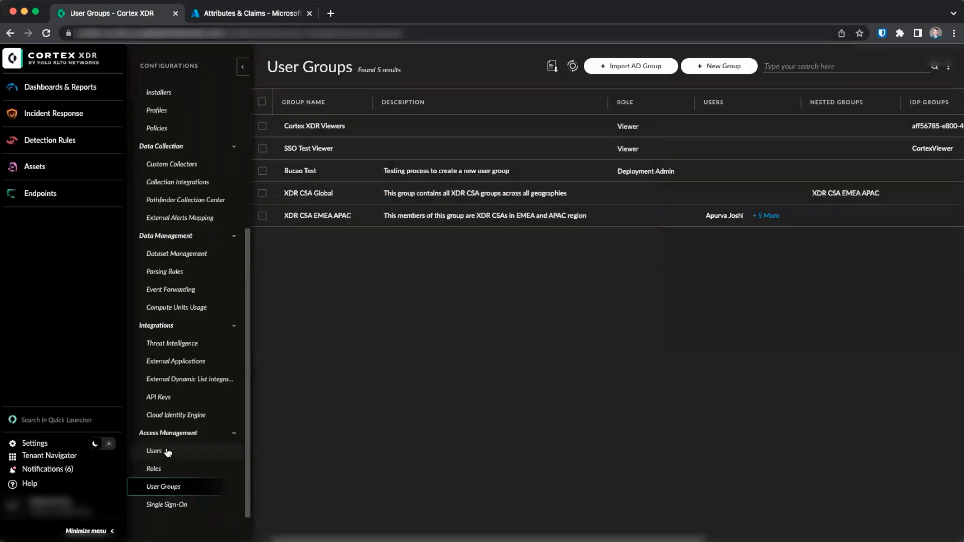
click(176, 507)
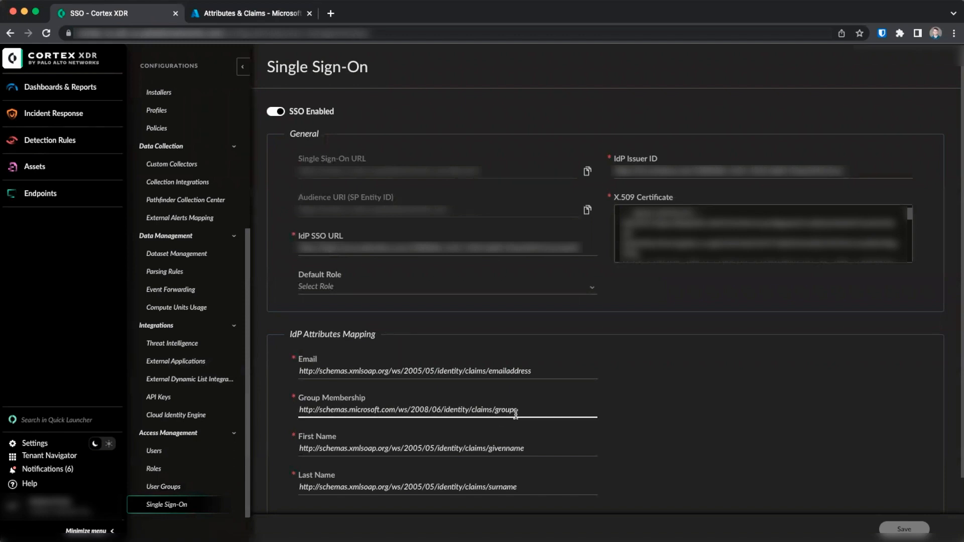
drag(522, 413, 289, 414)
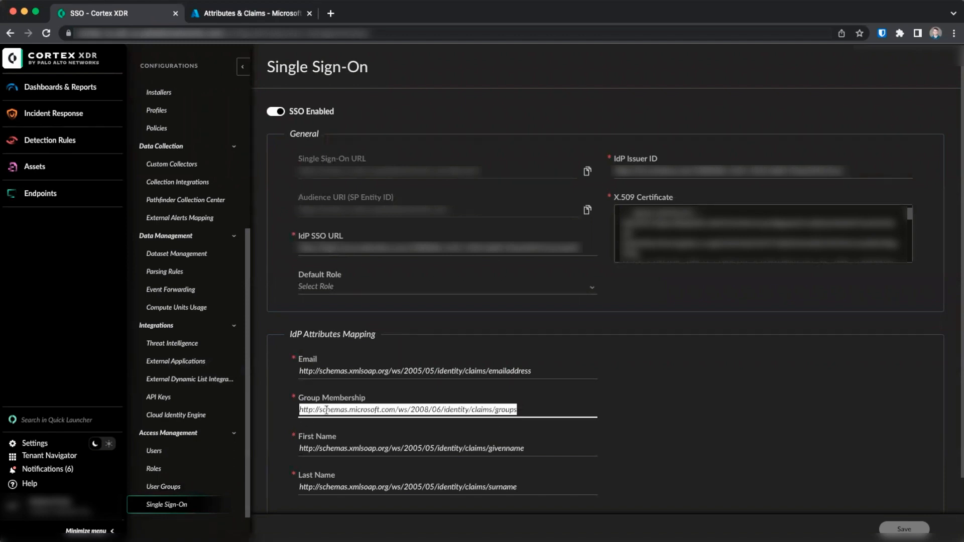